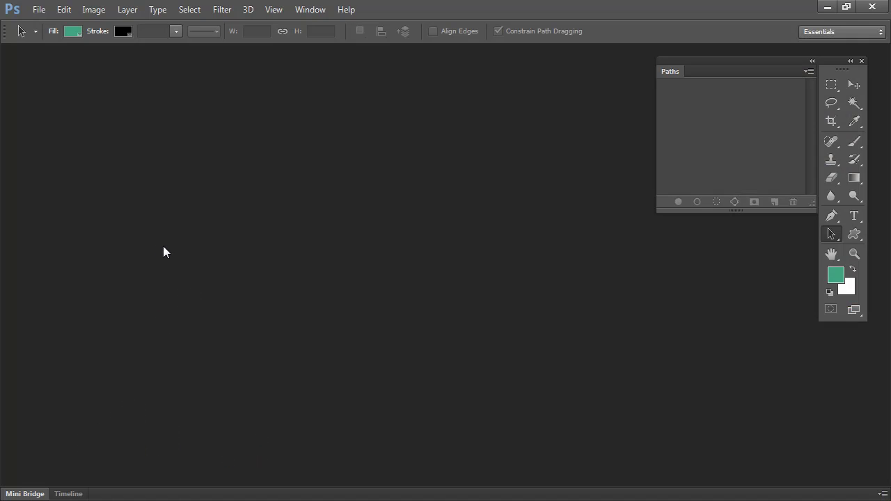
- Create a new 100 × 100 px document with a transparent background
left_click(39, 10)
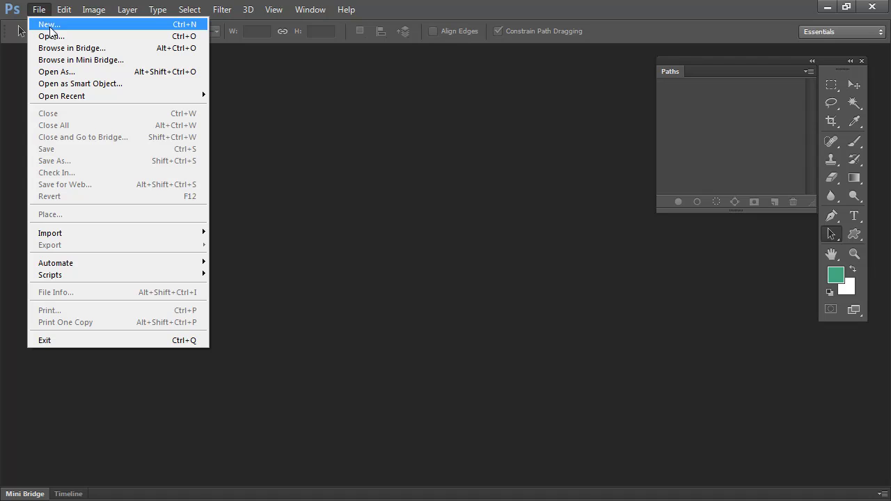
left_click(51, 25)
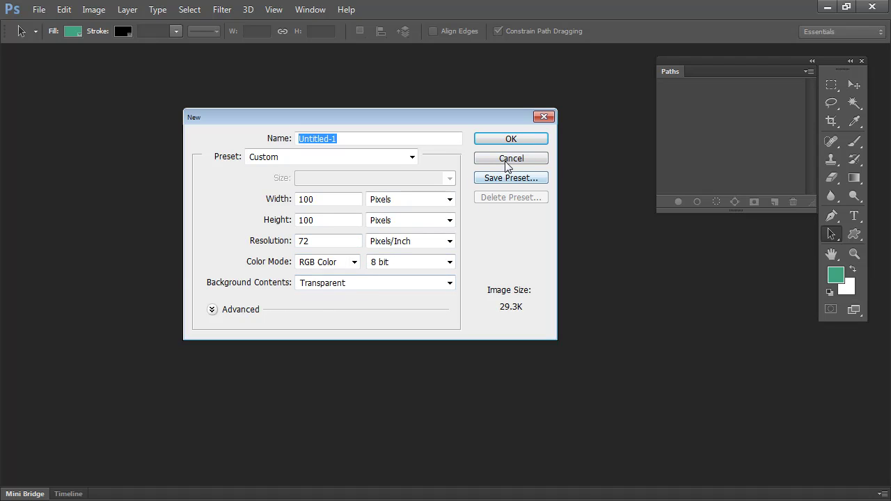
left_click(511, 140)
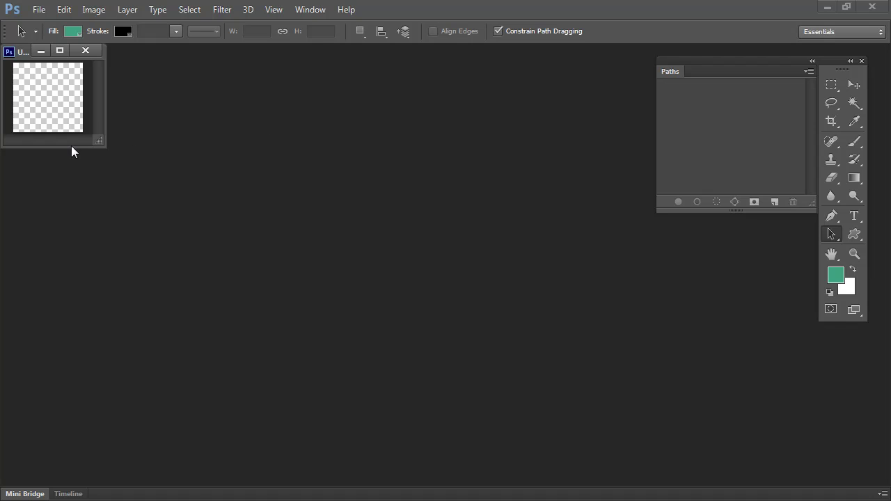
- Zoom the canvas to 400%, enlarge the document window and move the panels left
key("z")
left_click_drag(62, 100, 91, 141)
left_click(91, 141)
left_click(109, 157)
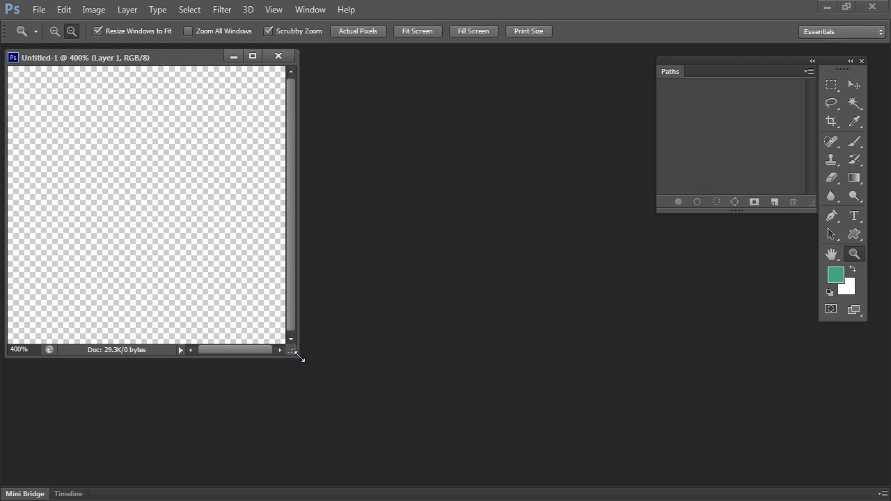
left_click_drag(299, 357, 527, 456)
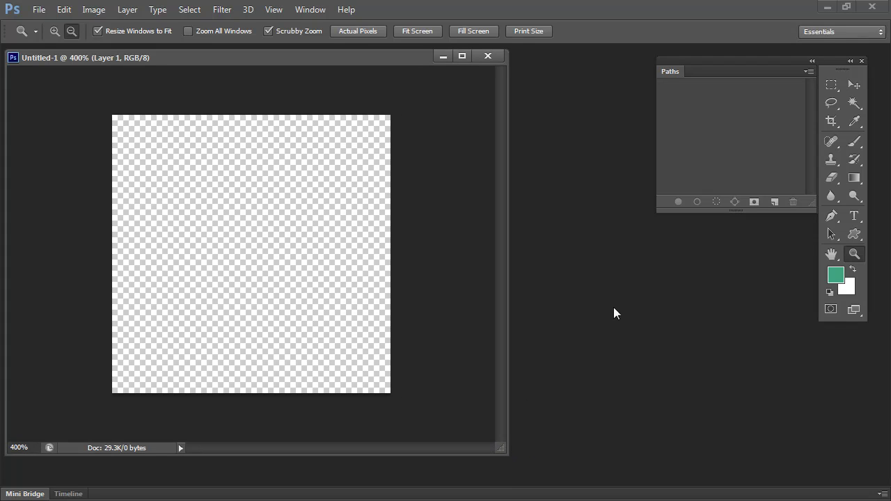
left_click_drag(676, 62, 615, 57)
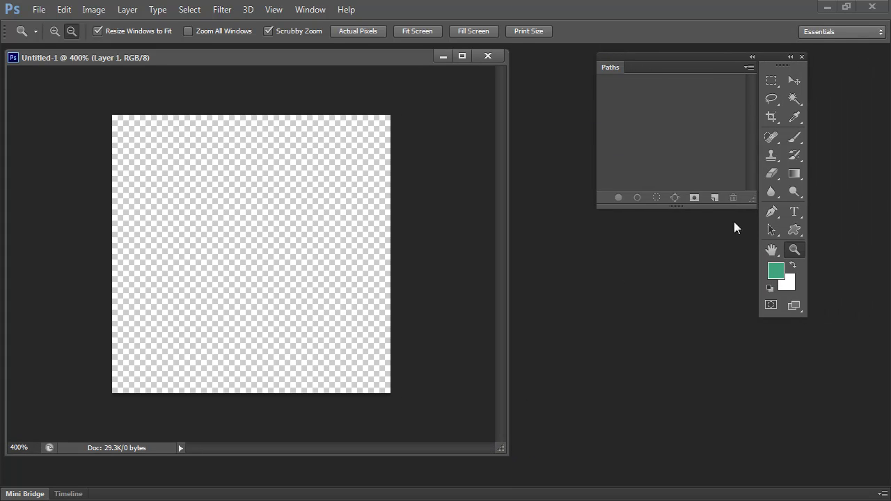
- Draw a closed teardrop work path with the Pen tool from two curved anchors
left_click(772, 211)
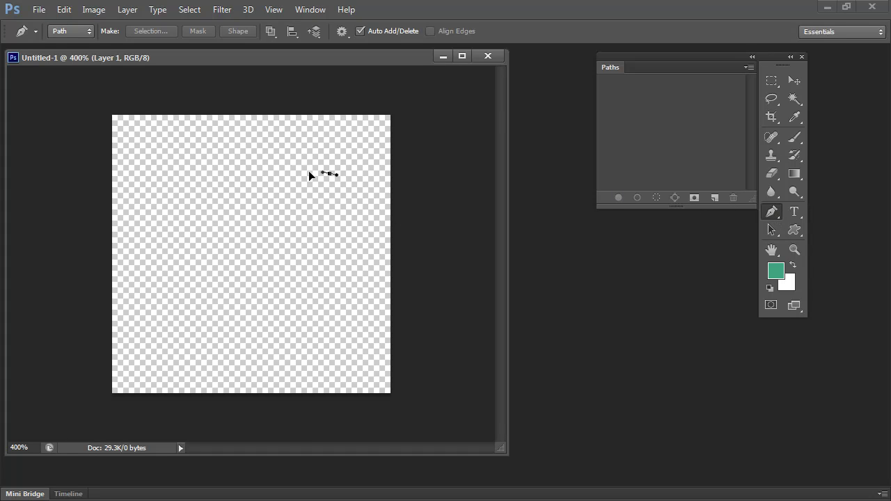
left_click_drag(309, 170, 165, 226)
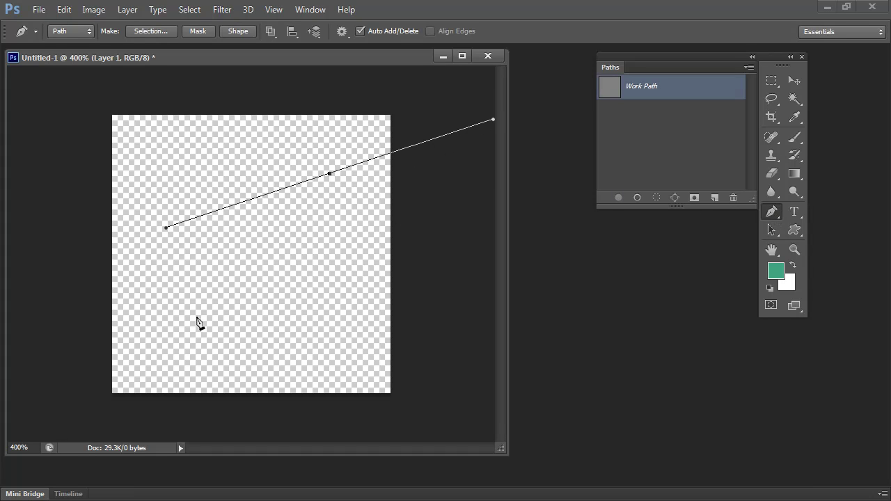
left_click_drag(315, 333, 533, 401)
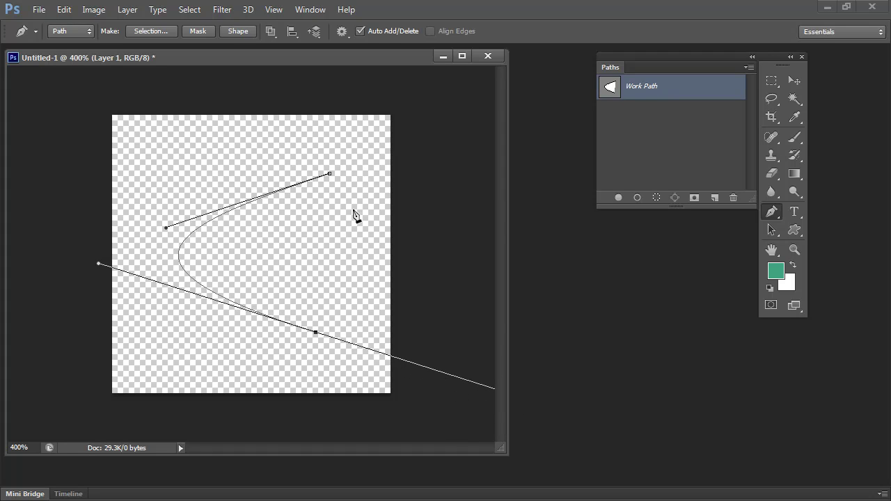
left_click(329, 174)
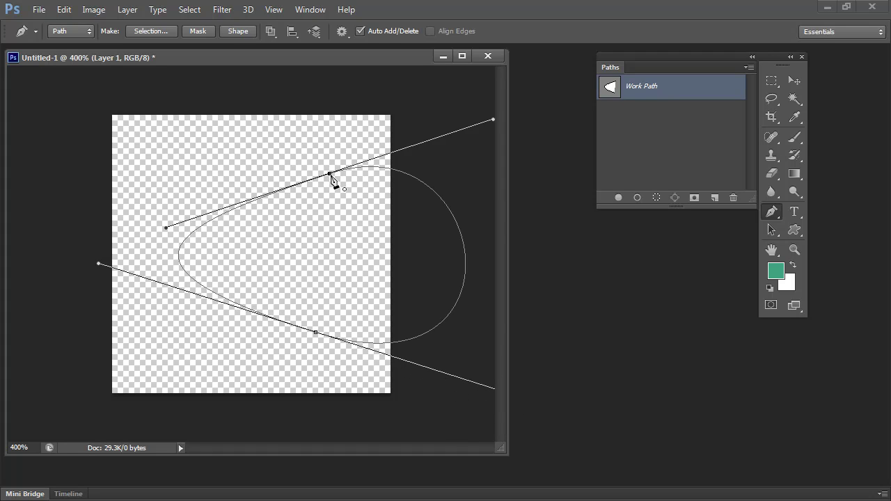
left_click(773, 231)
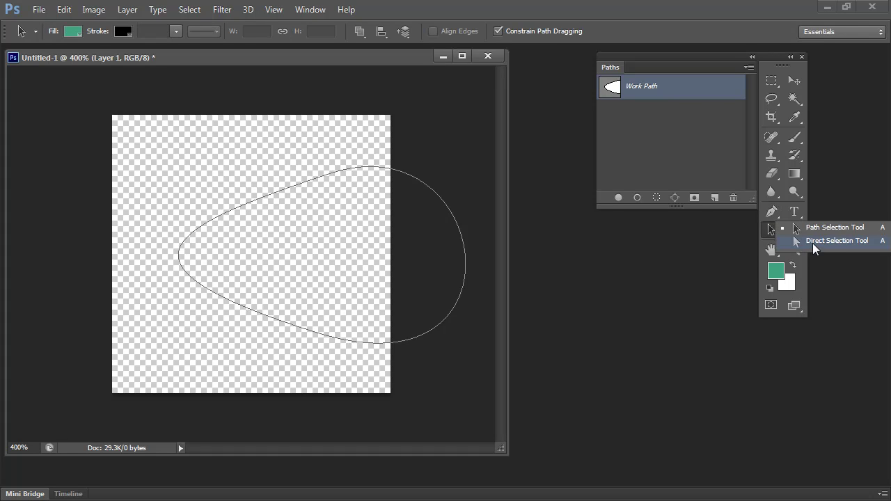
- Use Direct Selection to drag the top and bottom anchor handles, bending the path into a pointed boomerang
left_click(813, 242)
left_click_drag(335, 150, 376, 193)
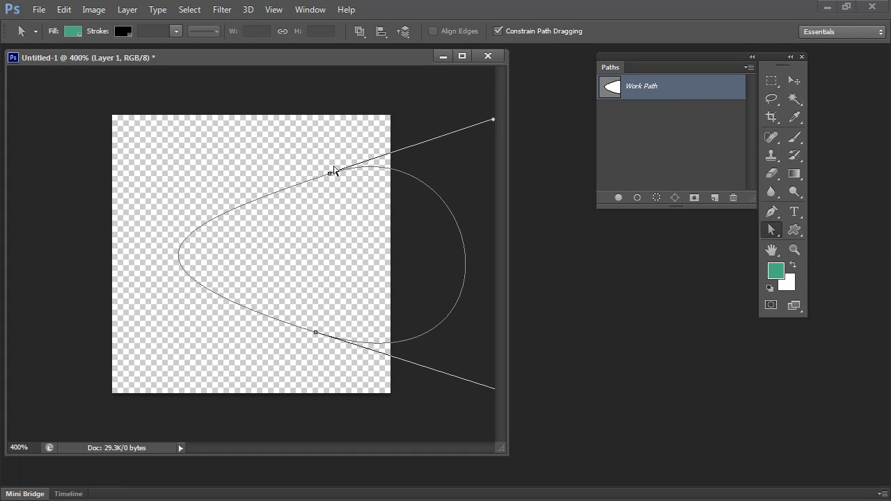
left_click(330, 174)
left_click_drag(494, 120, 203, 276)
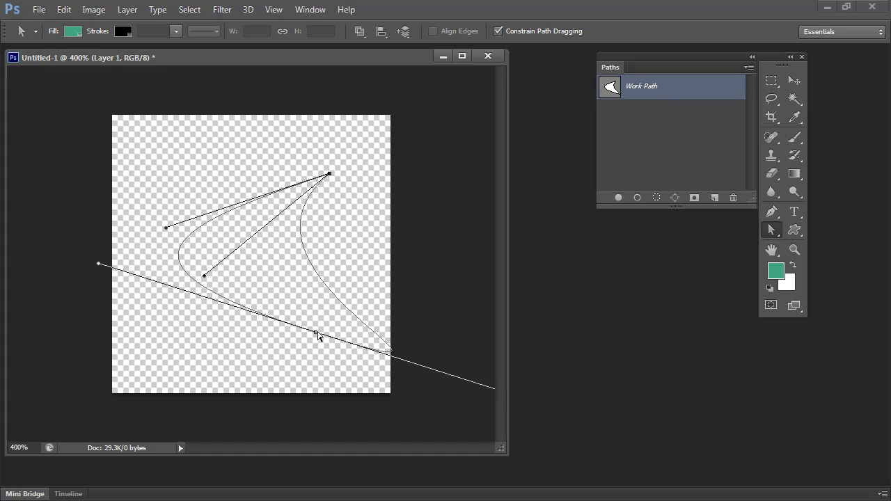
left_click_drag(508, 400, 321, 280)
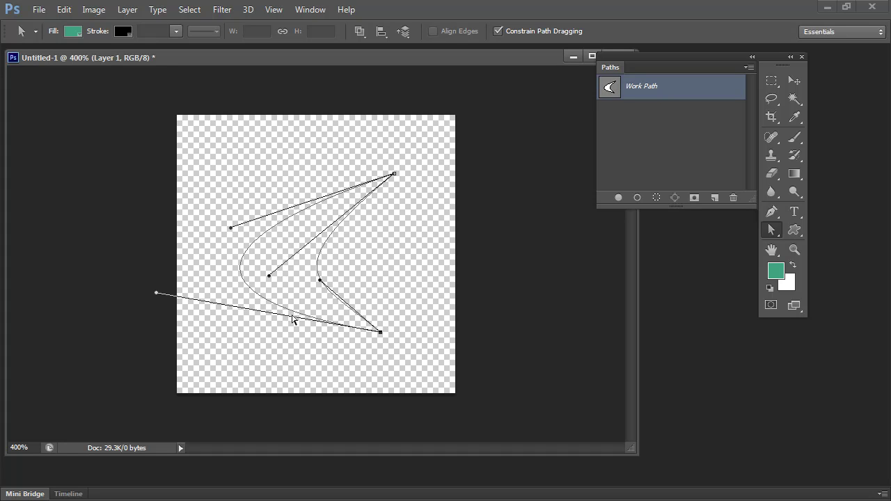
left_click_drag(381, 333, 397, 338)
key("ctrl+z")
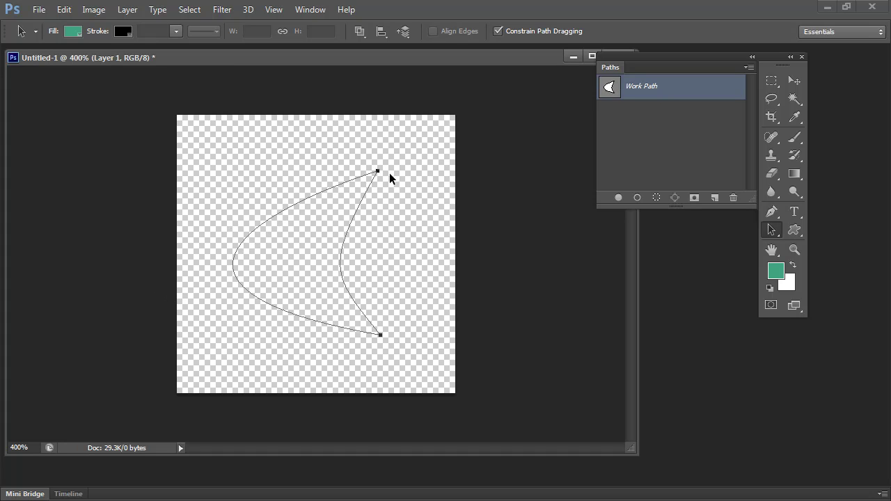
- Load the boomerang path as a selection and fill it with green on Layer 1
left_click(656, 198)
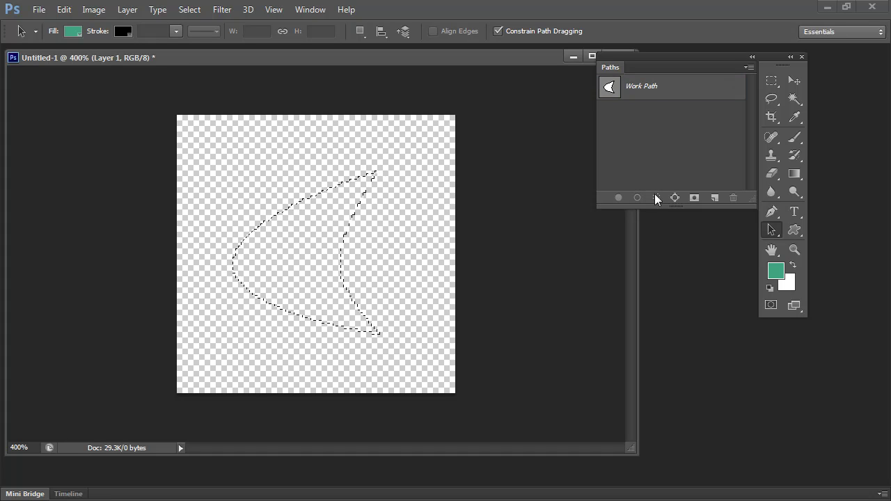
left_click(298, 12)
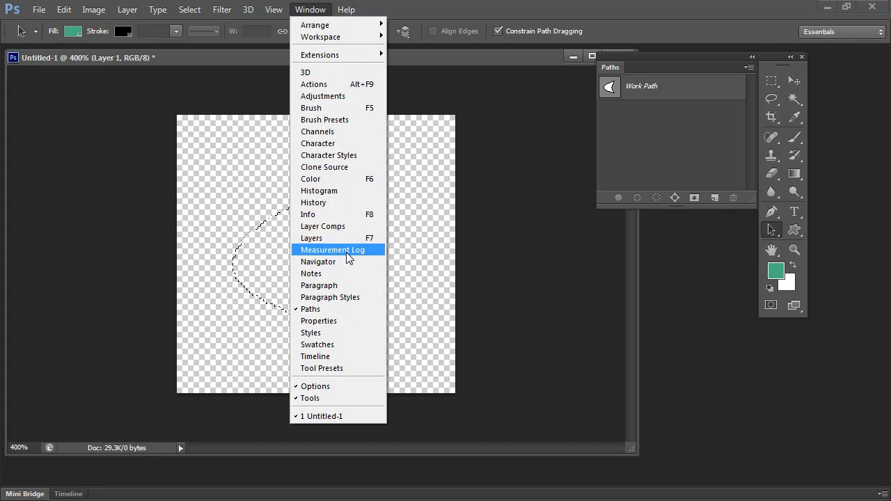
left_click(331, 239)
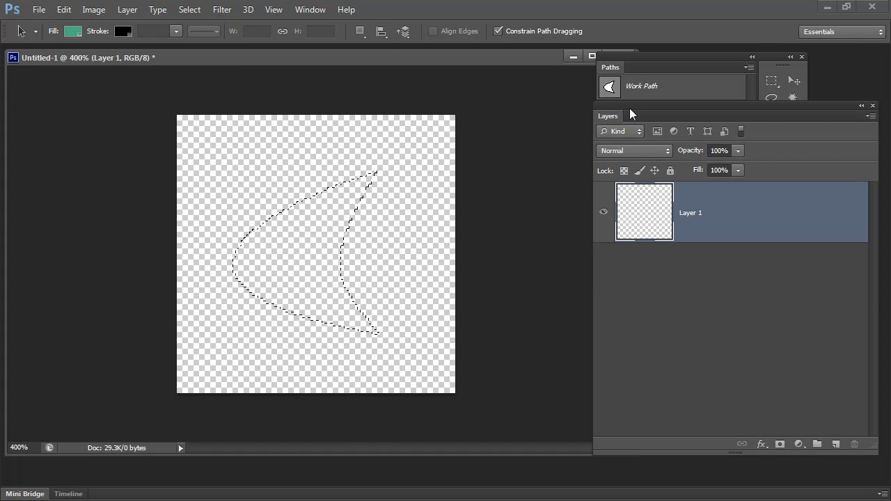
left_click_drag(667, 115, 548, 141)
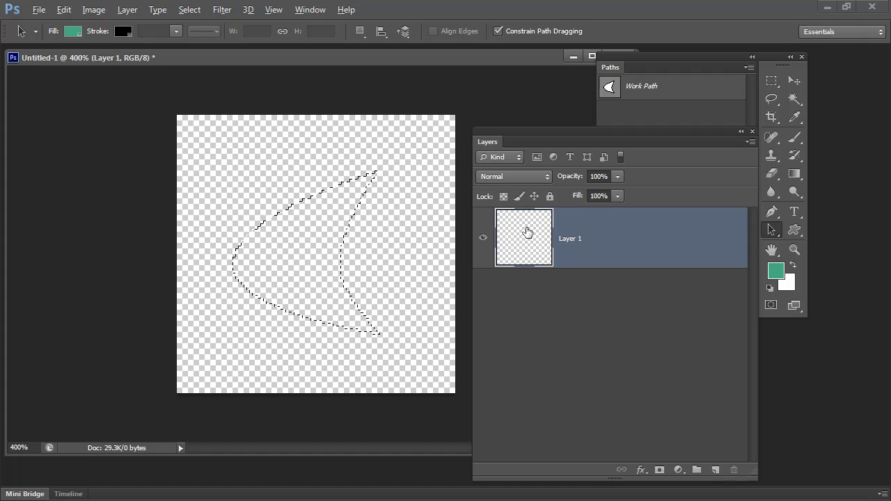
key("alt+BackSpace")
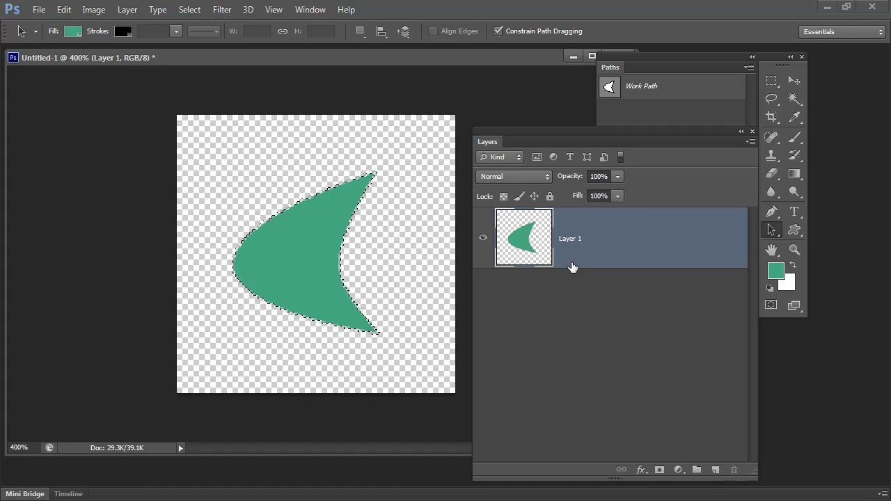
left_click_drag(511, 132, 572, 135)
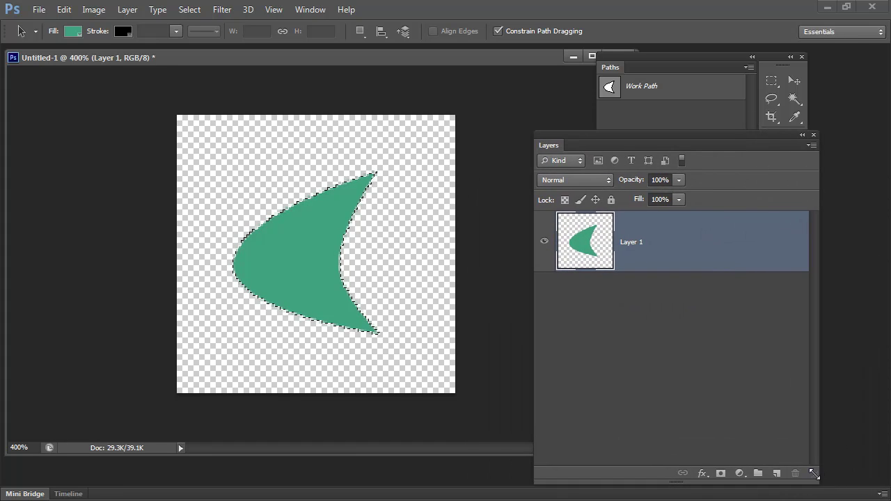
left_click_drag(815, 479, 782, 327)
left_click_drag(548, 146, 504, 284)
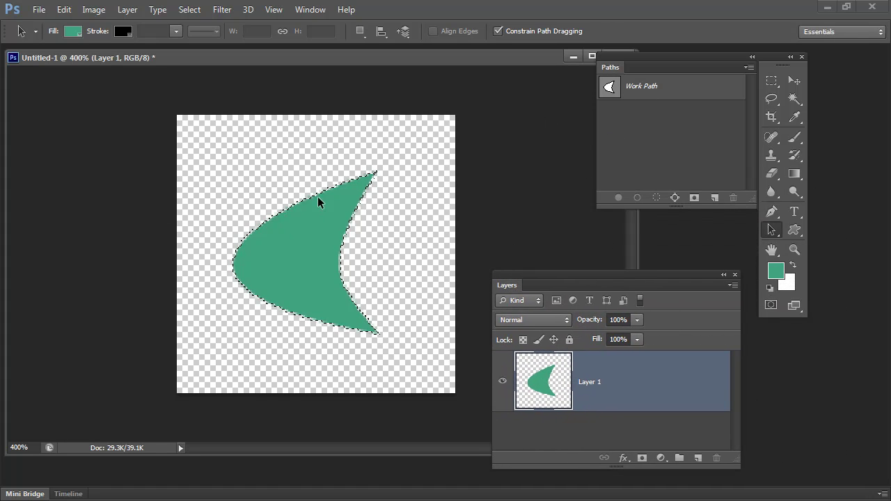
- Stroke the selection 2 px wide in dark green #31765d, Location Center
left_click(64, 10)
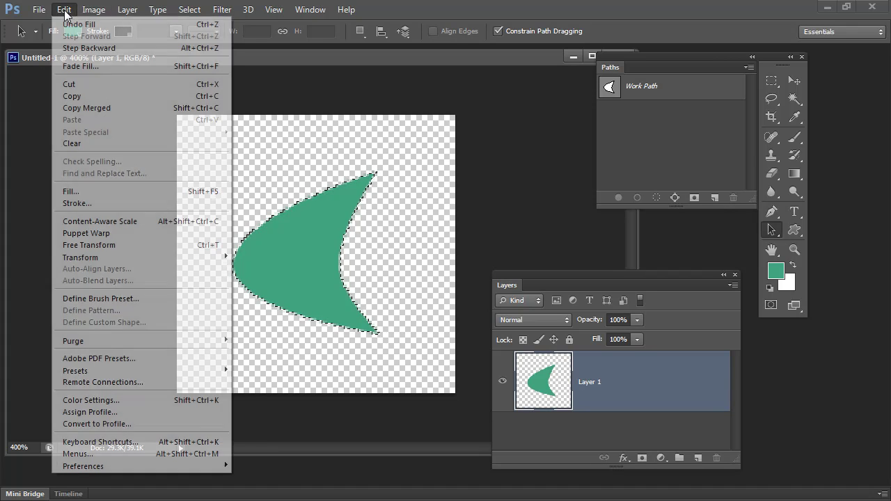
left_click(83, 203)
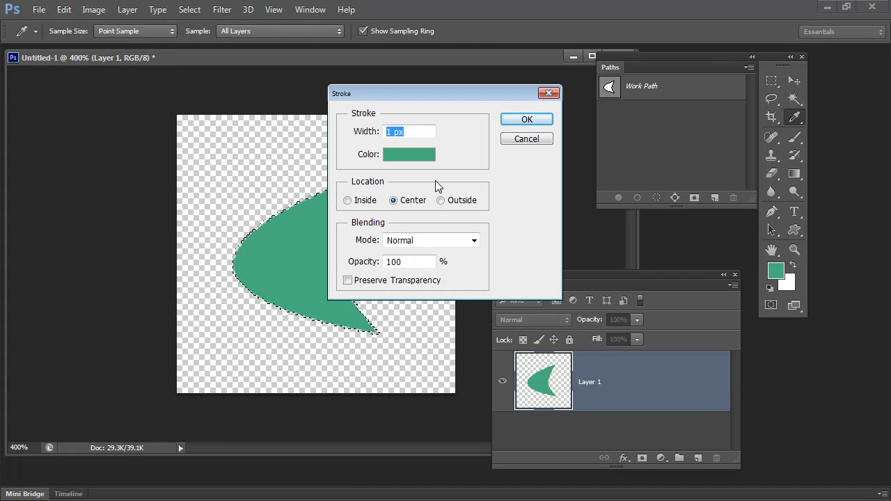
left_click(412, 155)
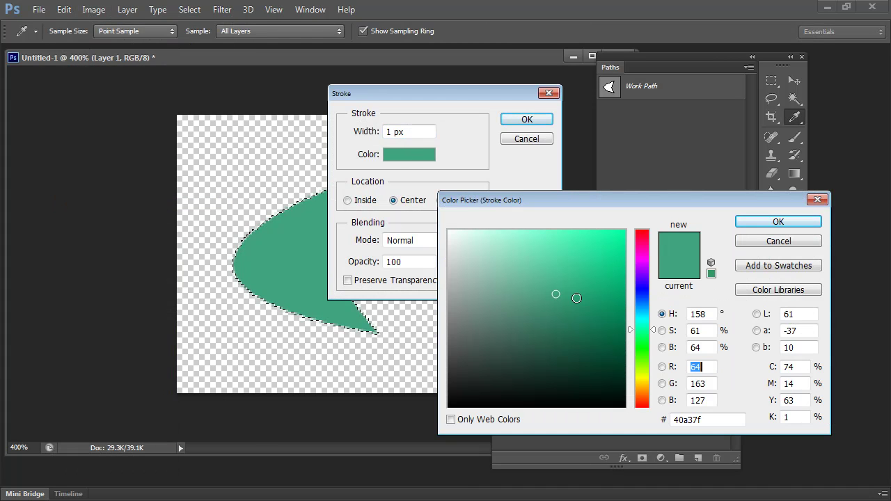
left_click(554, 370)
mouse_move(554, 371)
left_mouse_down()
mouse_move(565, 339)
mouse_move(553, 325)
left_mouse_up()
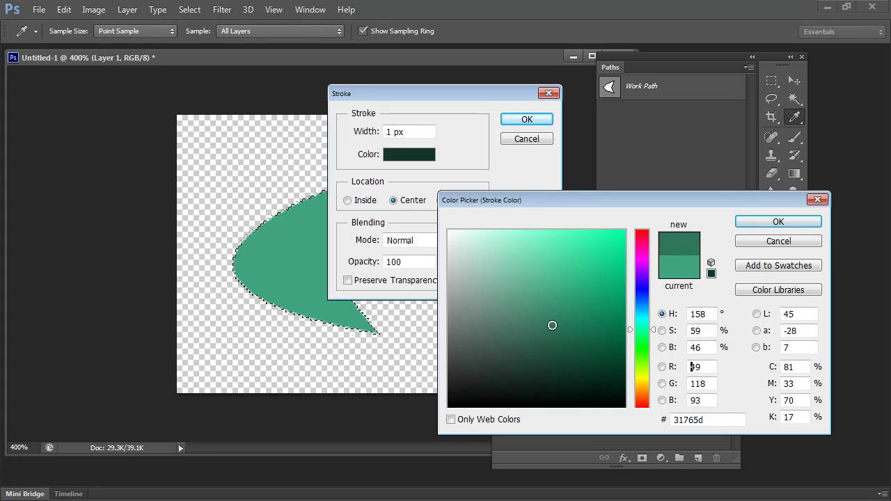
left_click(763, 223)
left_click_drag(411, 97, 528, 146)
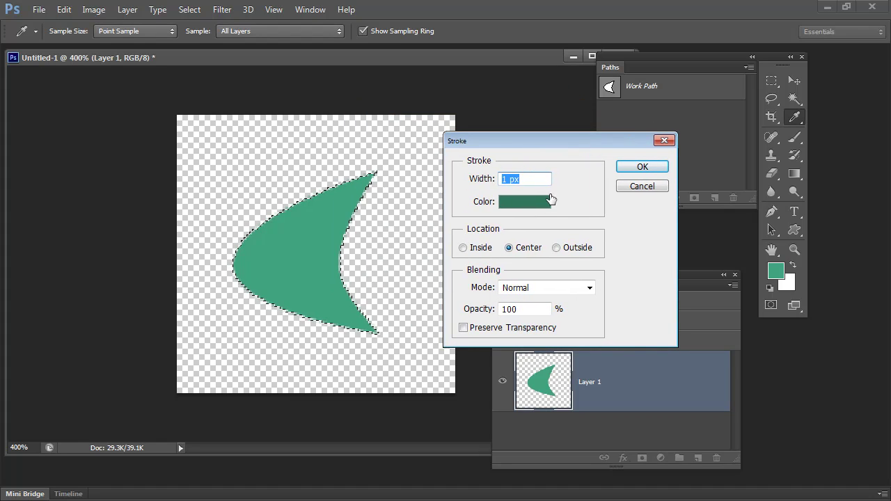
left_click(508, 179)
type("2")
left_click(643, 167)
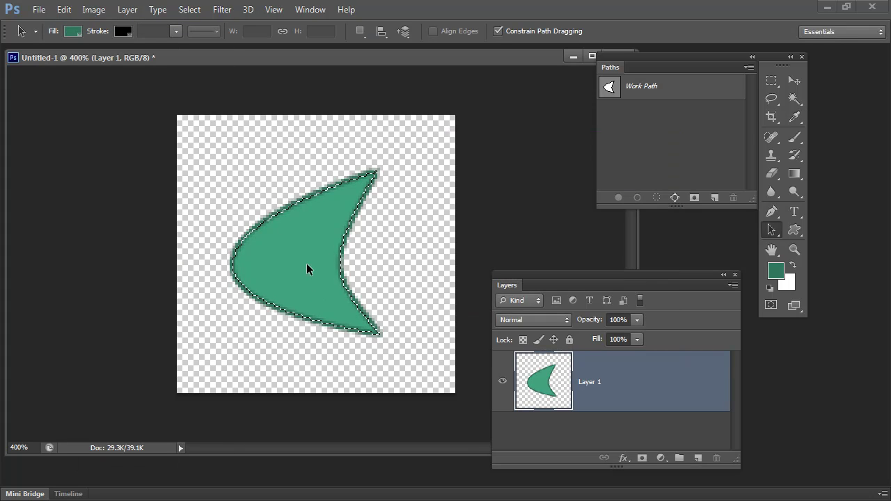
- Hide the work path with Ctrl+H and move the Layers panel up beside the canvas
key("ctrl+h")
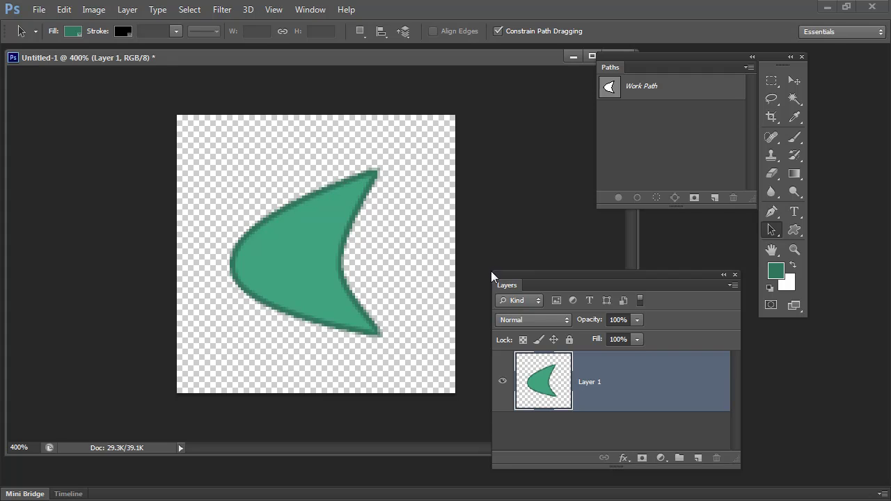
left_click_drag(505, 277, 481, 209)
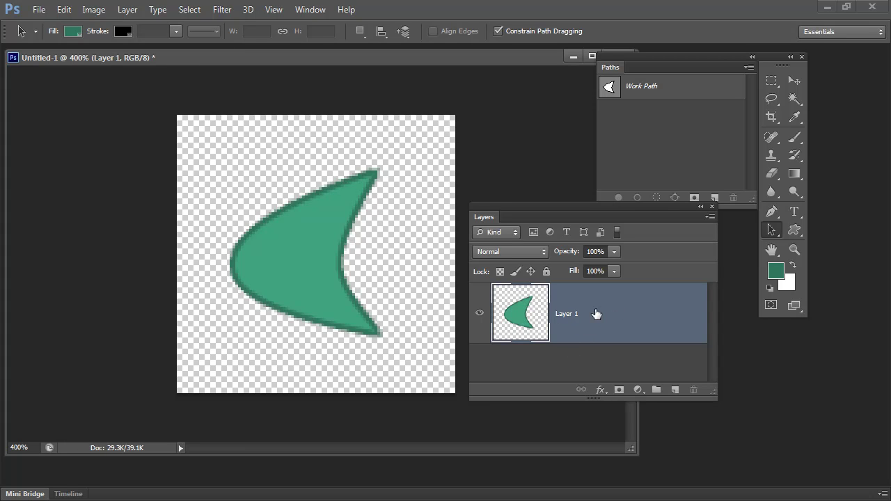
- Duplicate Layer 1 as Layer 1 copy and hide the original Layer 1
left_click_drag(655, 306, 713, 453)
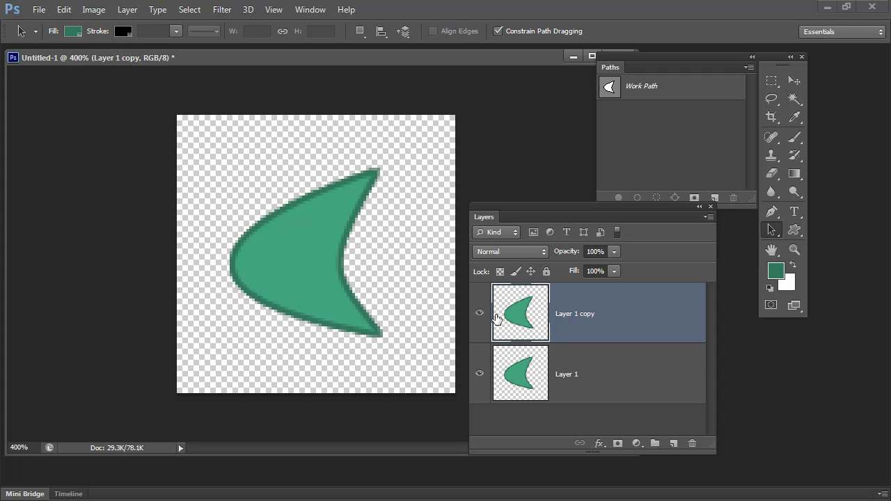
left_click(479, 374)
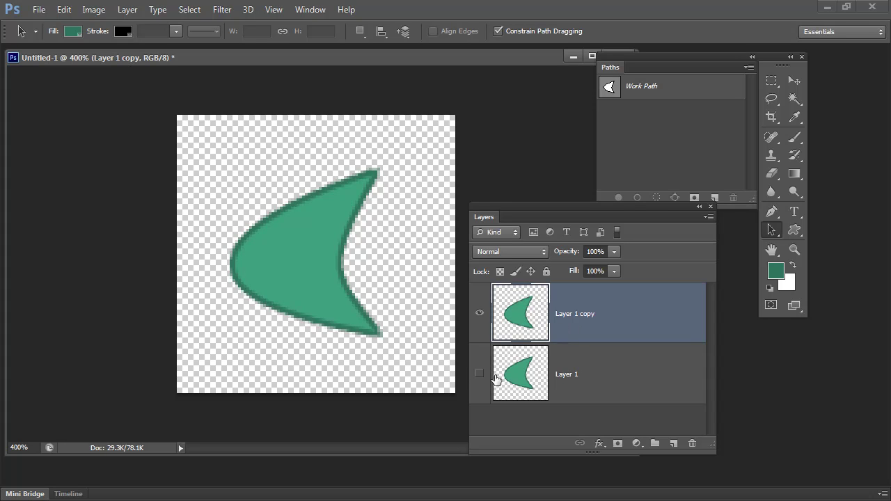
left_click(479, 314)
left_click(479, 316)
- Set the Offset filter to 50 px horizontal and 50 px vertical with Wrap Around
left_click(225, 10)
mouse_move(231, 234)
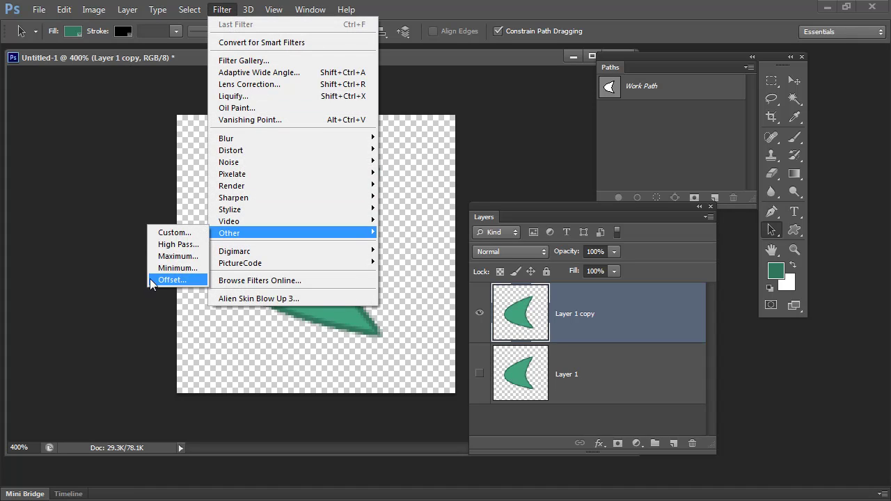
left_click(159, 282)
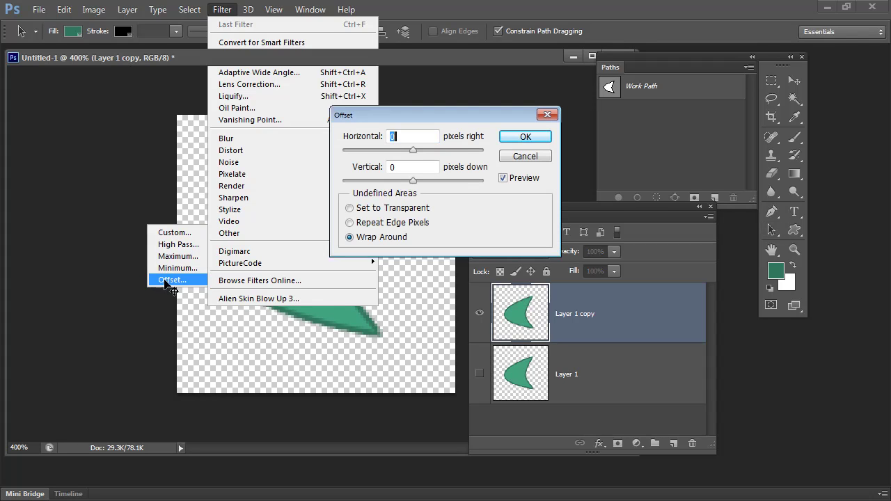
left_click_drag(392, 119, 423, 260)
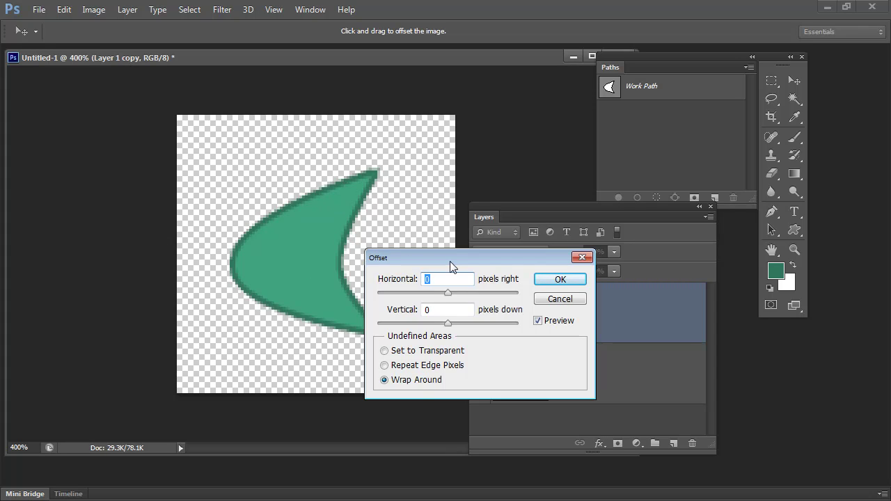
type("50")
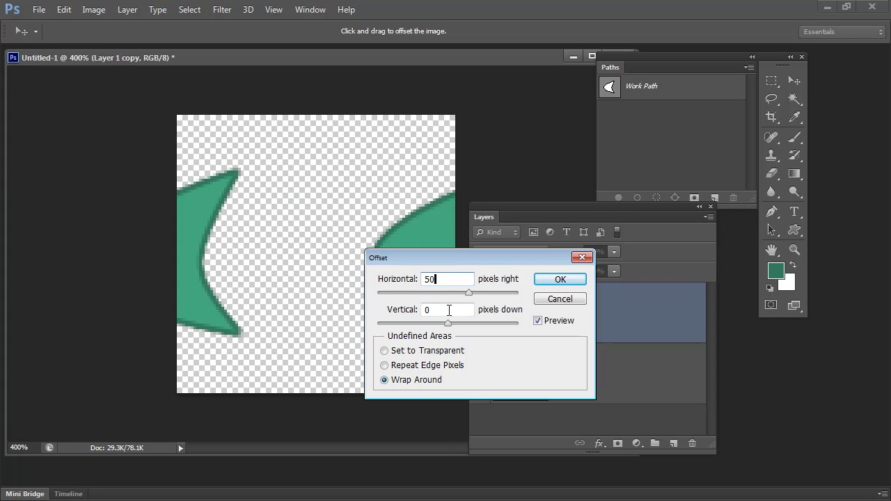
key("Tab")
type("50")
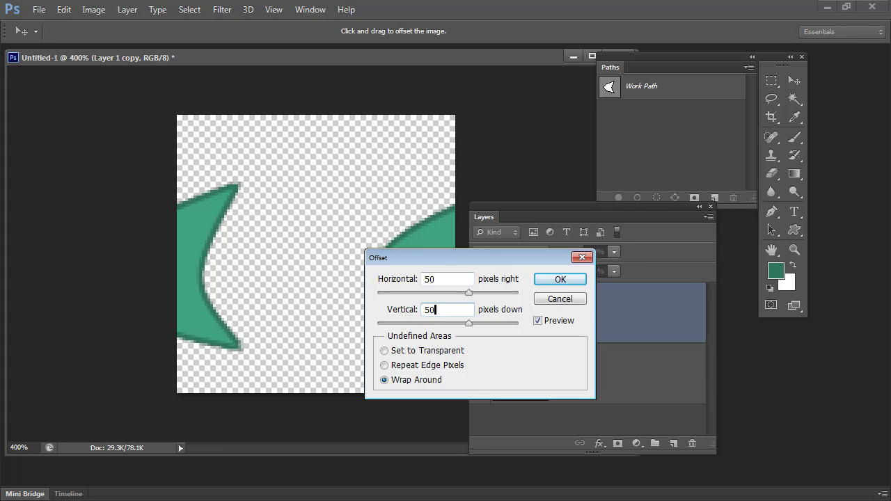
left_click_drag(400, 261, 511, 146)
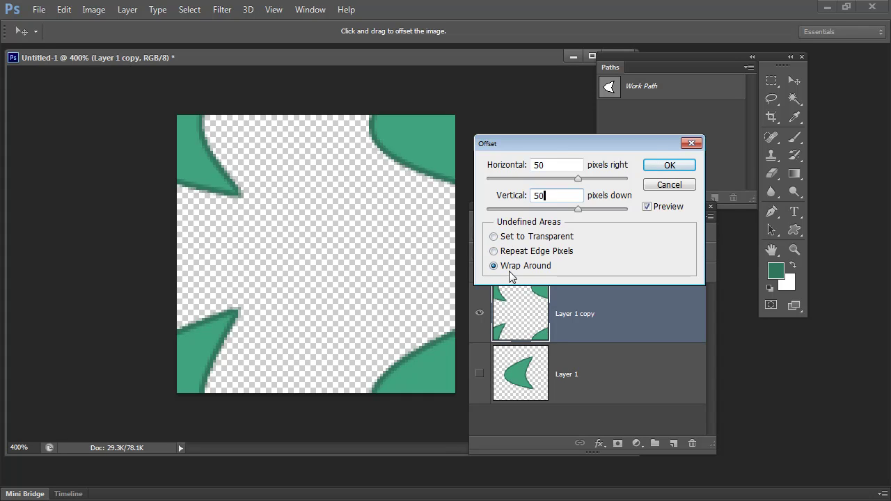
- Apply the 50 px offset and make Layer 1 visible so both boomerangs show
left_click(660, 167)
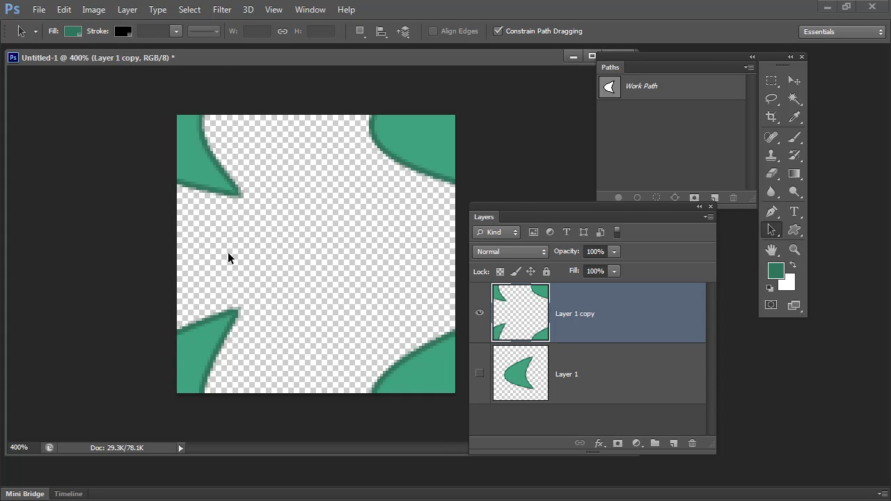
left_click(479, 374)
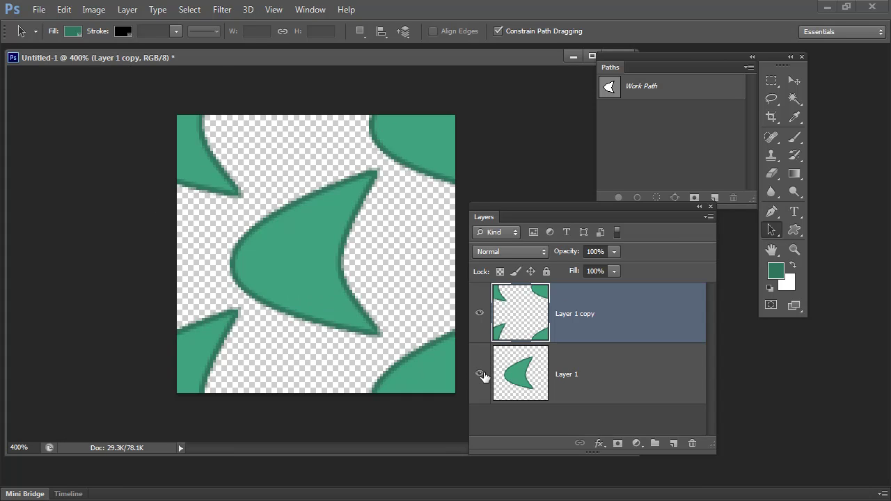
left_click(479, 373)
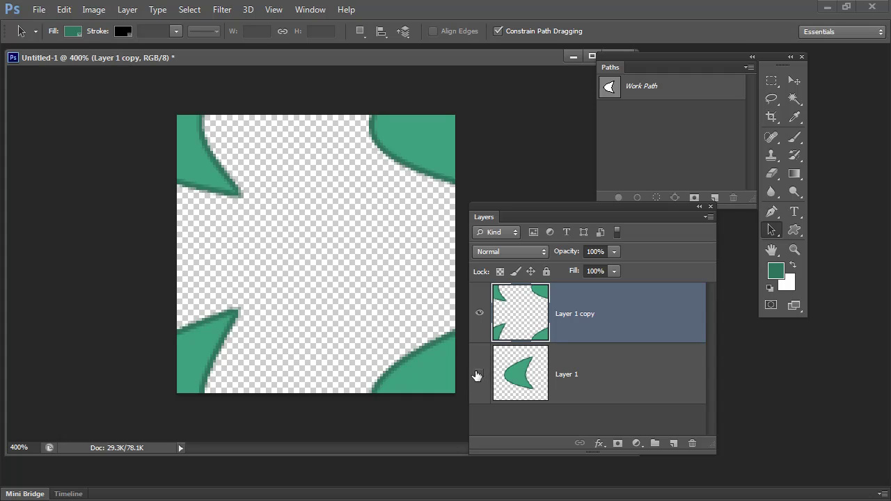
left_click(479, 373)
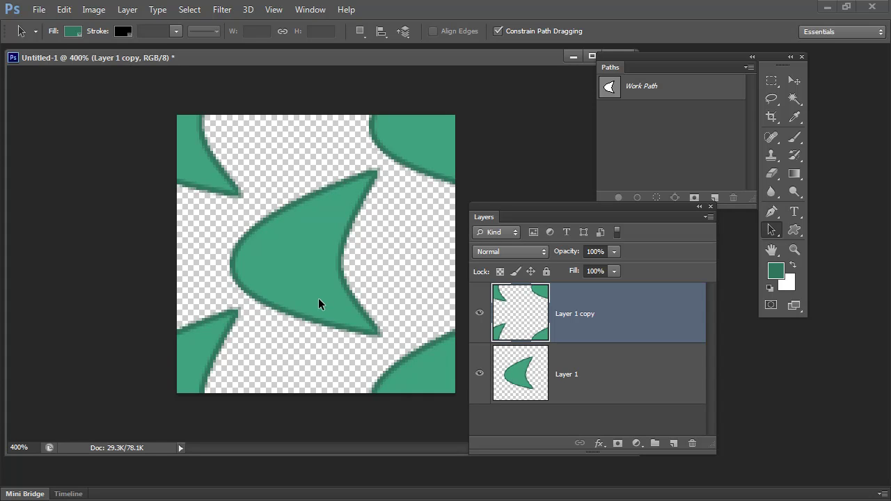
- Select the whole canvas, define it as Pattern 1, and minimize Untitled-1
left_click(189, 9)
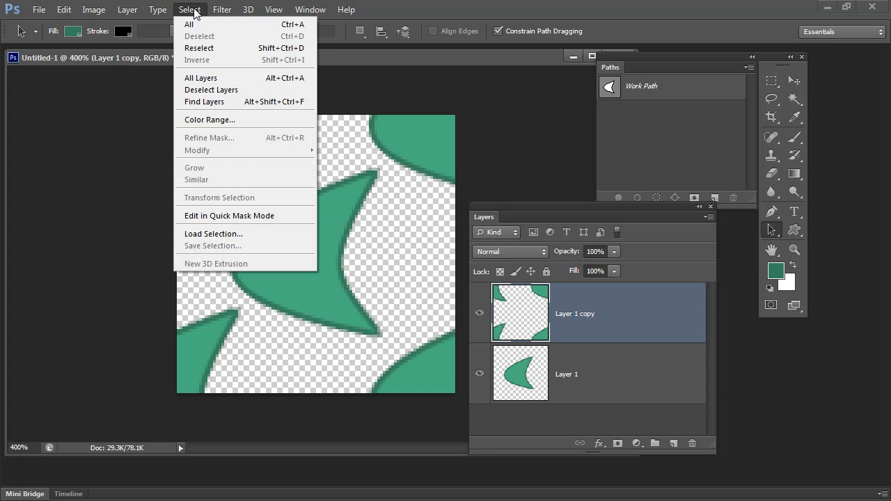
left_click(195, 24)
left_click(63, 9)
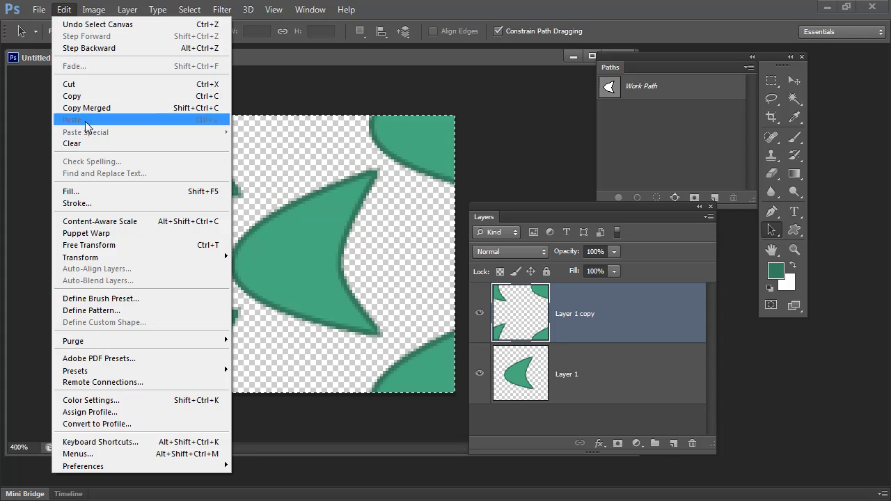
left_click(93, 311)
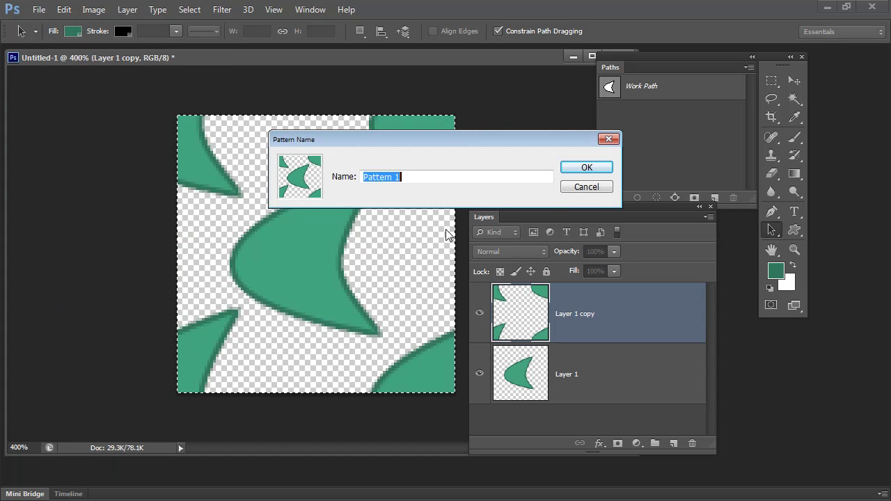
left_click(584, 171)
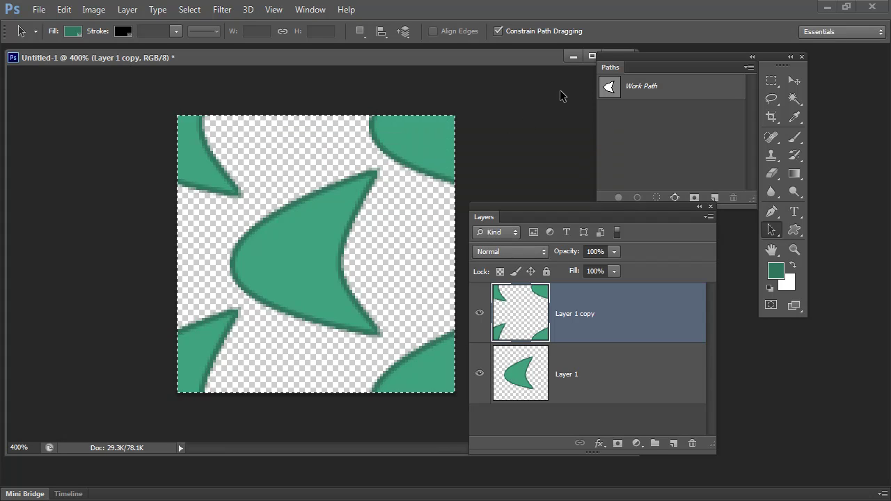
left_click(570, 57)
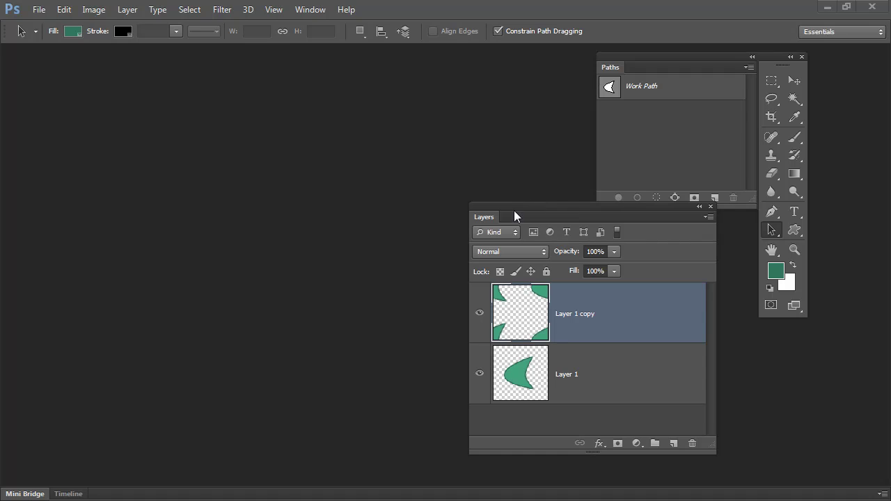
- Move the panels aside and start a new document from the U.S. Paper preset
left_click_drag(485, 207, 660, 240)
left_click_drag(706, 50, 866, 62)
left_click(40, 9)
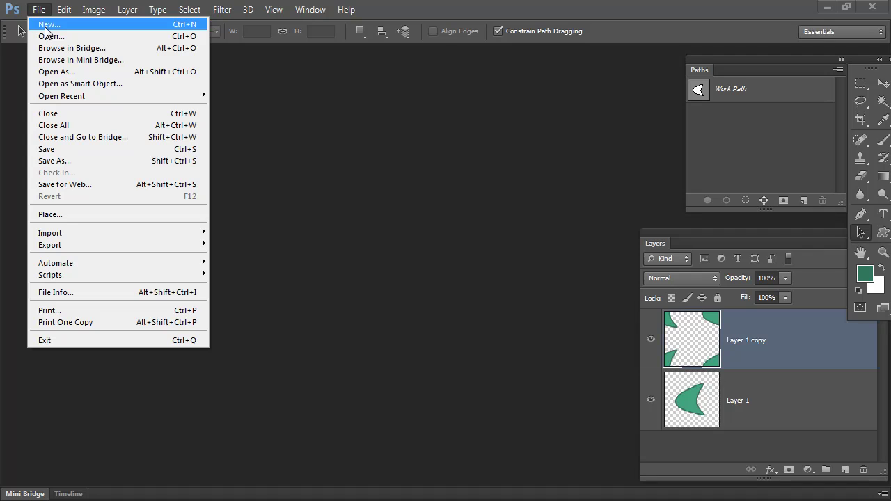
left_click(50, 25)
left_click(310, 162)
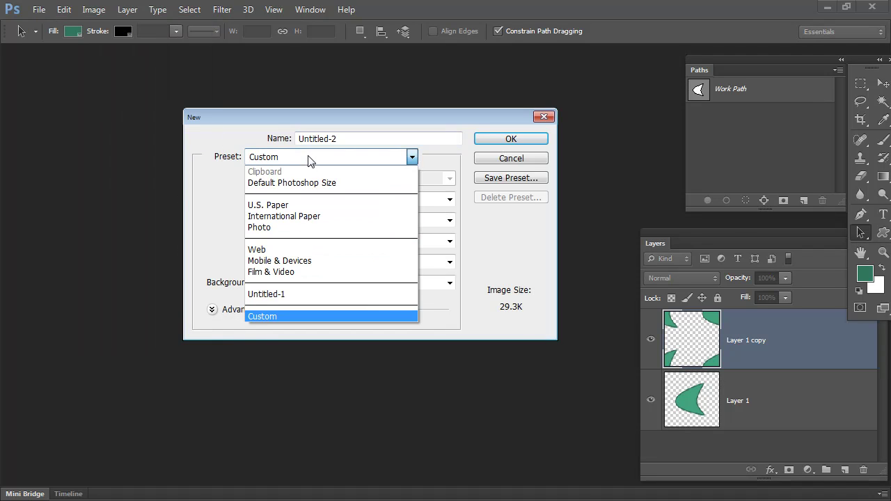
left_click(275, 206)
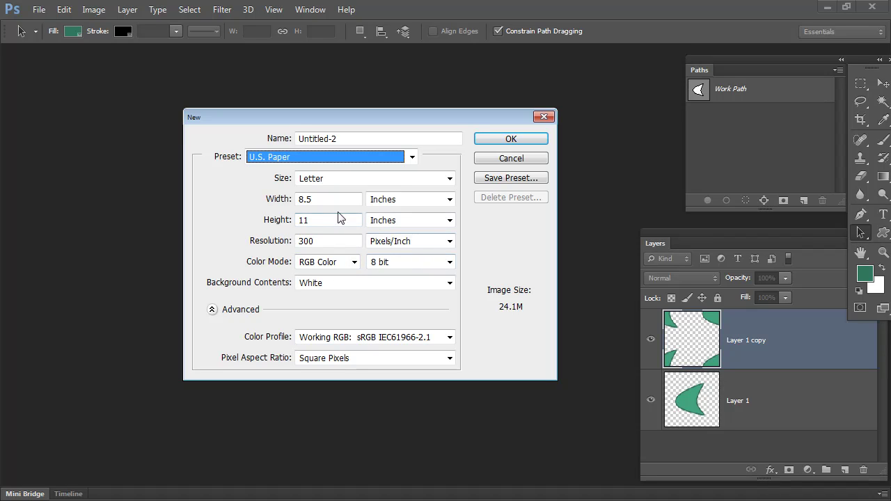
- Make the document 11 × 8.5 in at 300 ppi with a transparent background
left_click_drag(339, 200, 208, 202)
type("11")
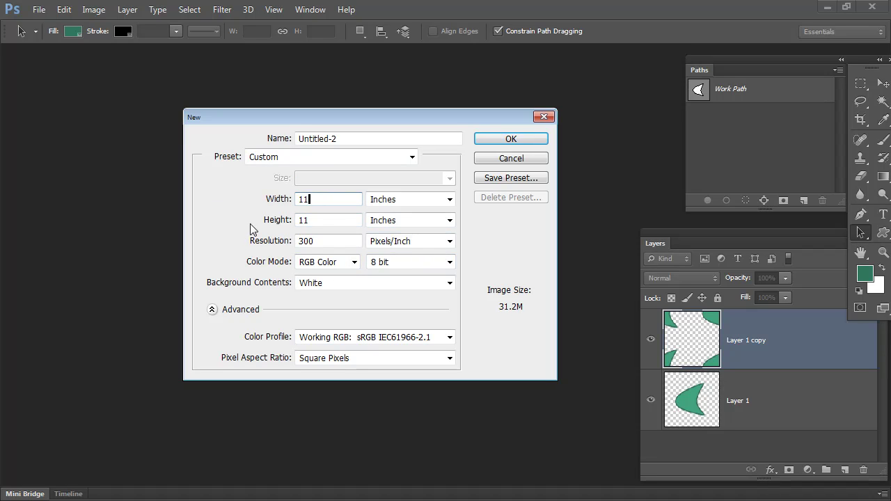
key("Tab")
type("8.5")
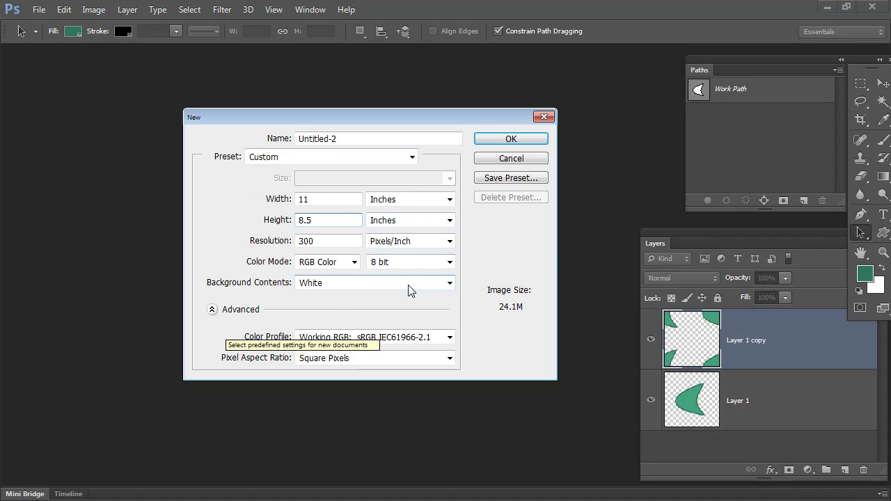
left_click(362, 284)
left_click(355, 320)
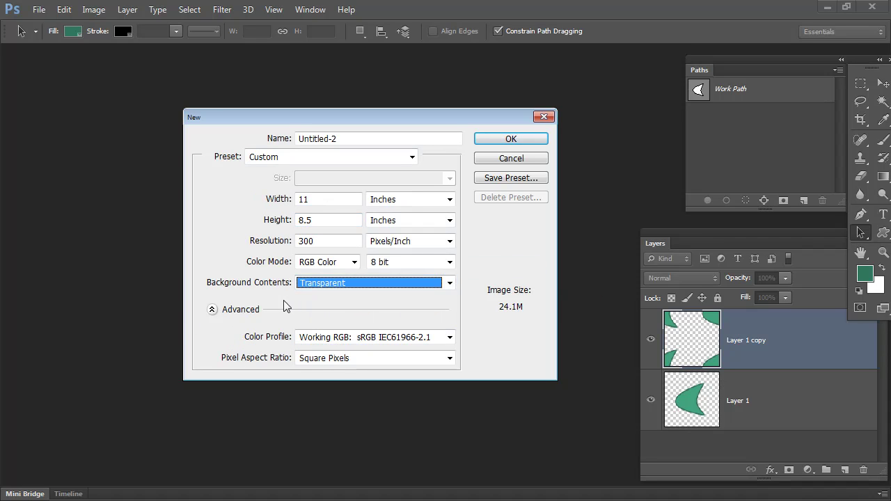
left_click(511, 142)
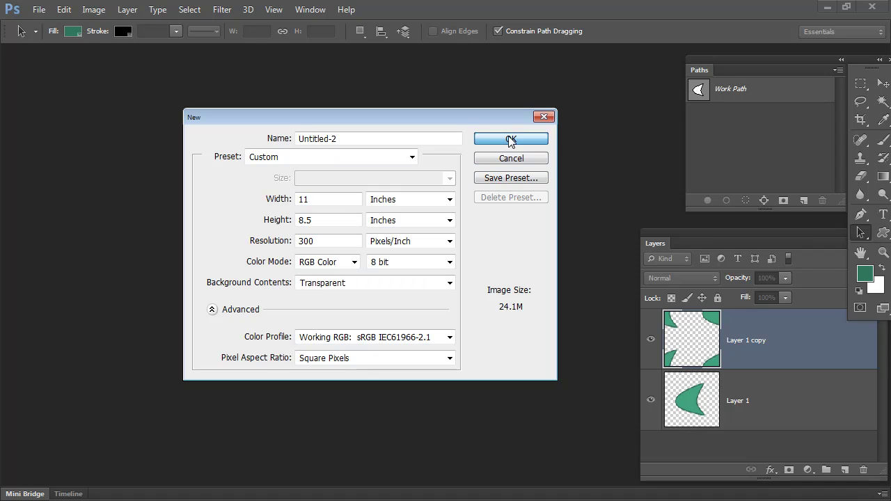
left_click_drag(393, 369, 549, 430)
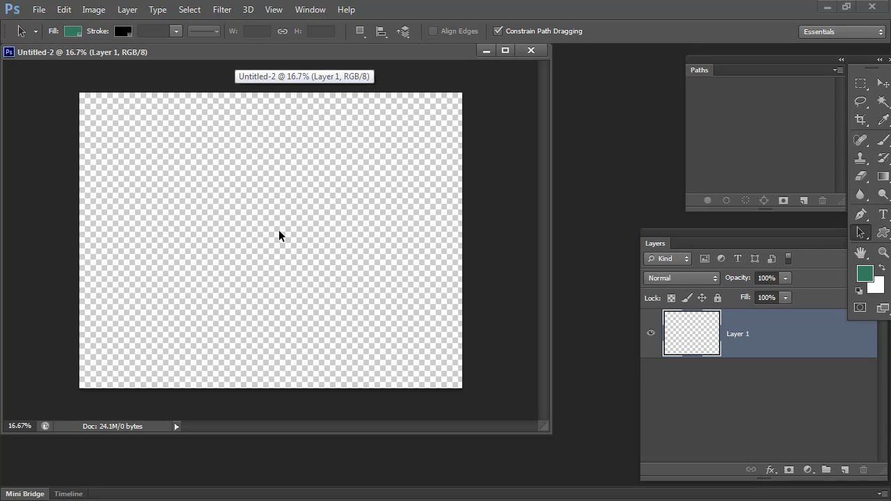
- Fill Layer 1 edge to edge with the green boomerang Pattern 1 using Edit > Fill
left_click(62, 10)
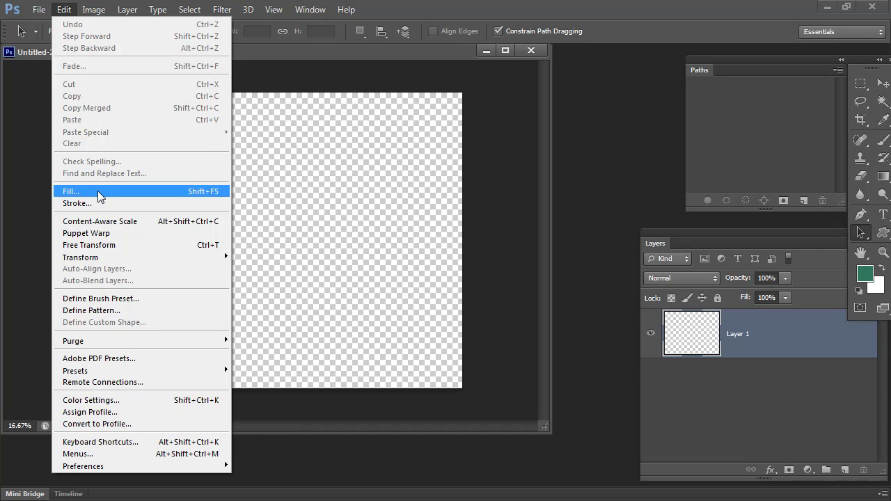
left_click(97, 197)
left_click(352, 157)
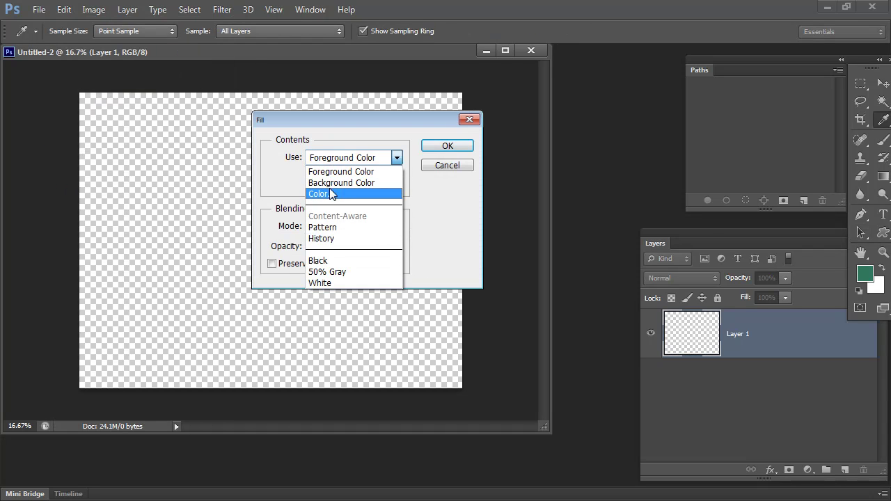
left_click(323, 229)
left_click(399, 183)
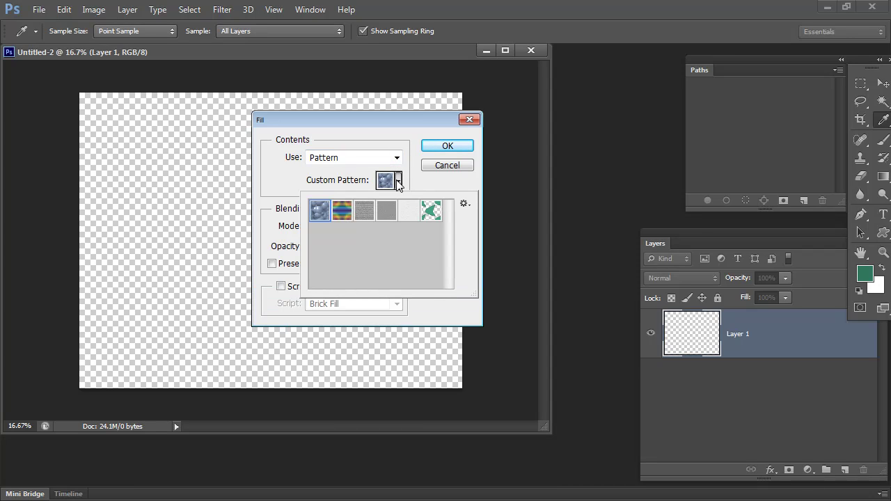
left_click(433, 213)
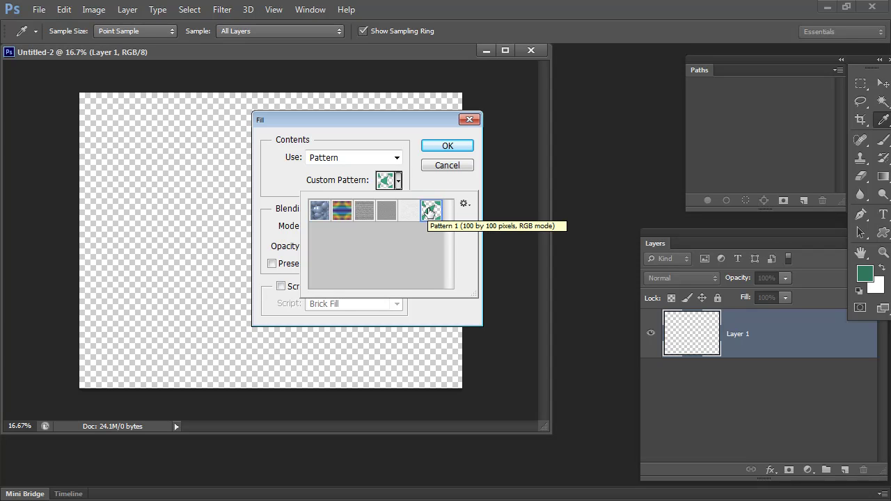
left_click(450, 145)
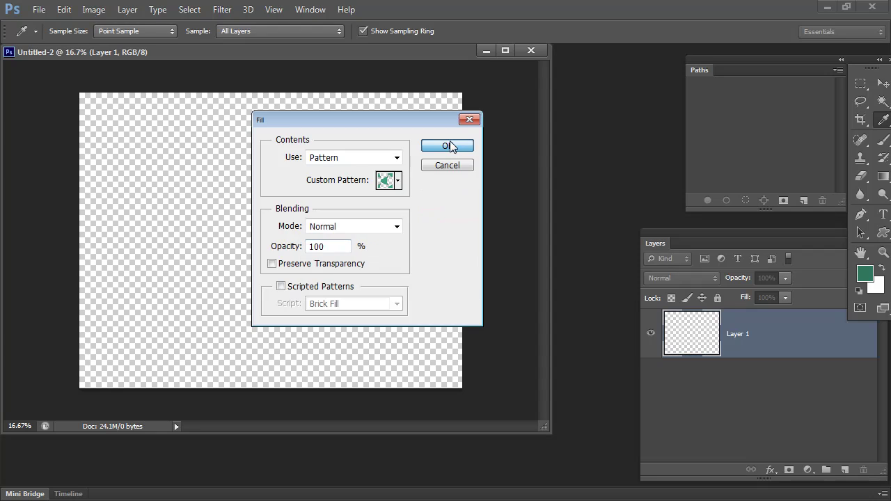
left_click(447, 145)
key("a")
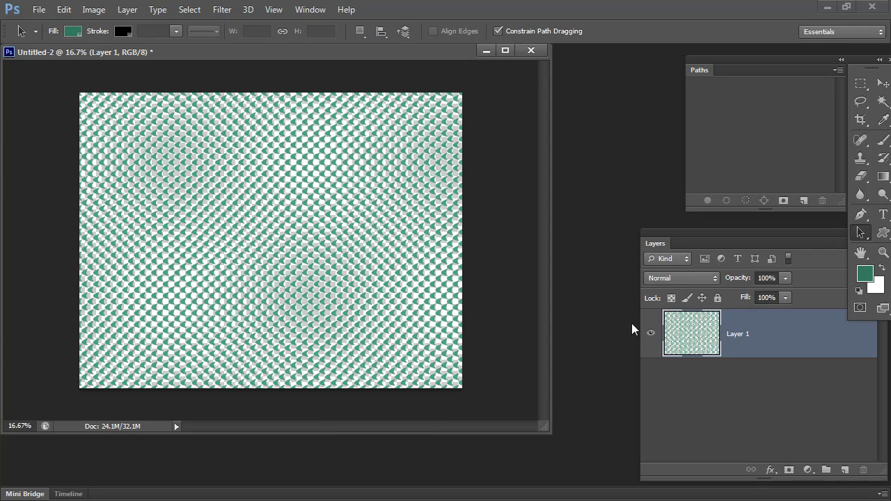
- Add a new Layer 2 and place it beneath Layer 1
left_click(844, 470)
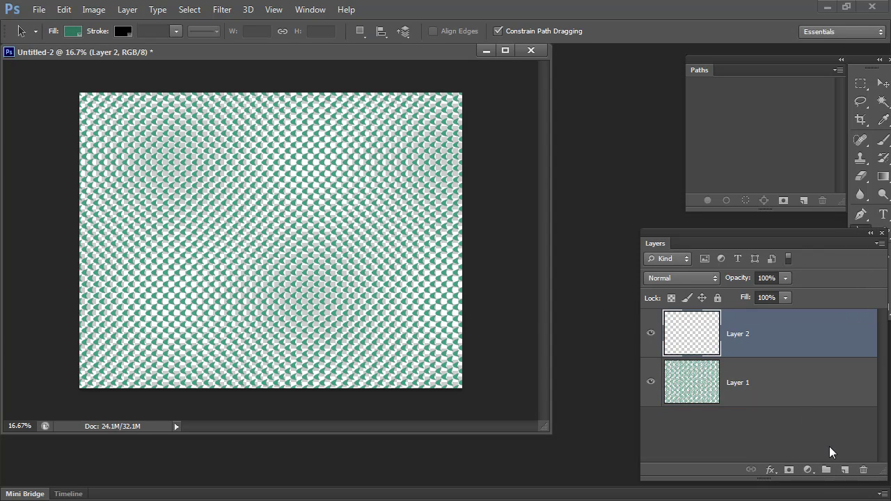
left_click_drag(738, 343, 736, 395)
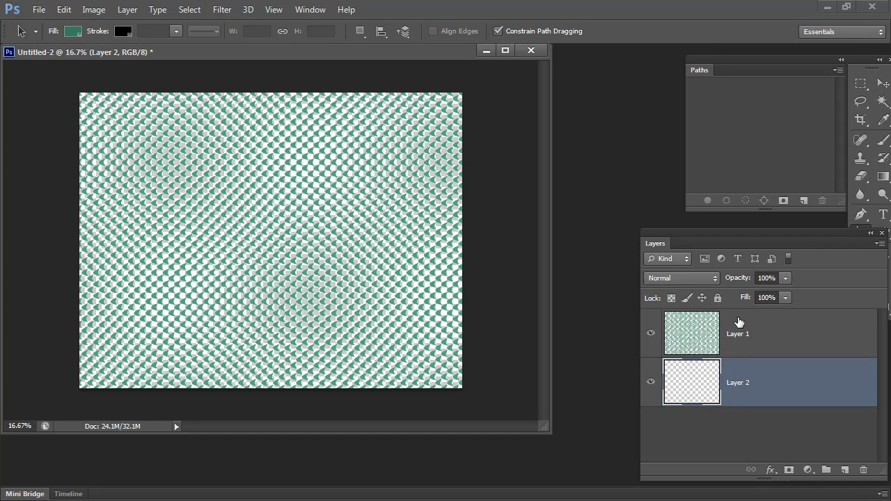
left_click_drag(704, 232, 631, 227)
- Fill Layer 2 with solid white and hide Layer 1's pattern
left_click(883, 271)
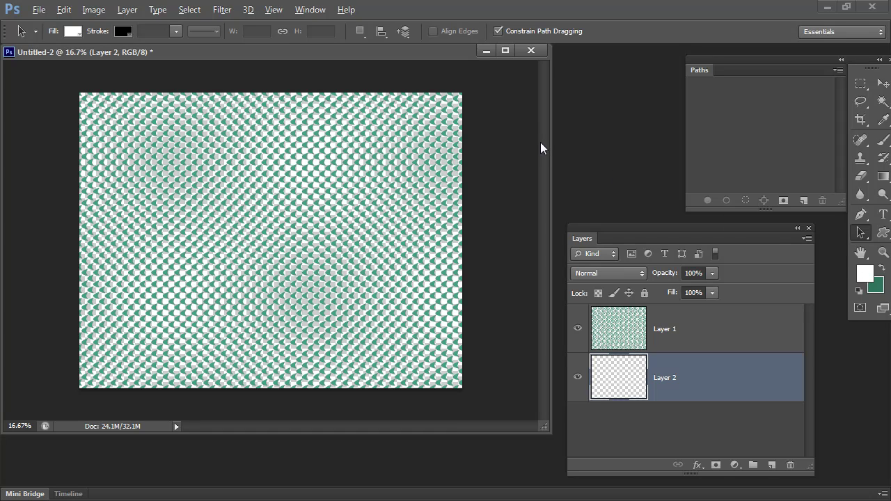
key("alt+BackSpace")
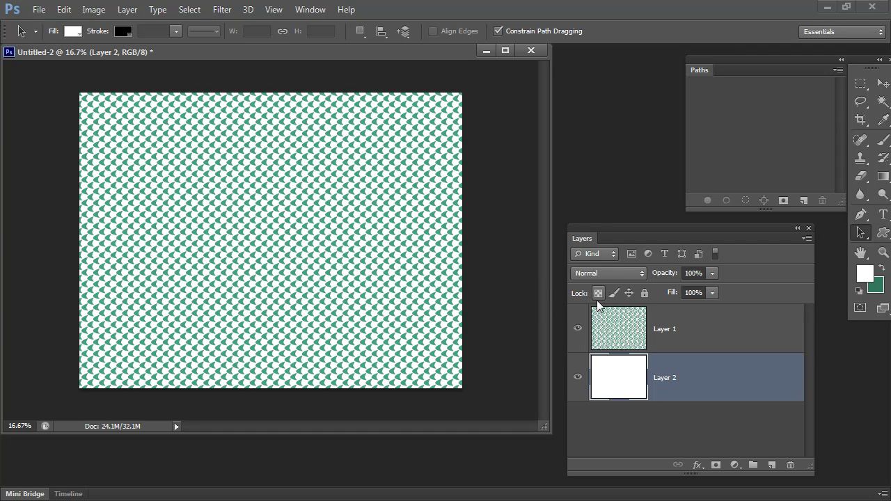
left_click(577, 330)
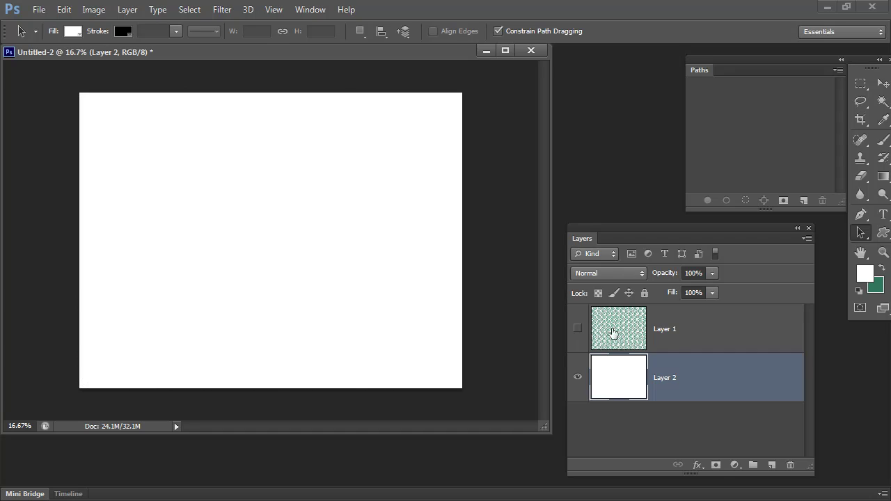
- Create a Pattern Fill 1 layer of the green boomerang pattern at 200% scale
left_click(668, 338)
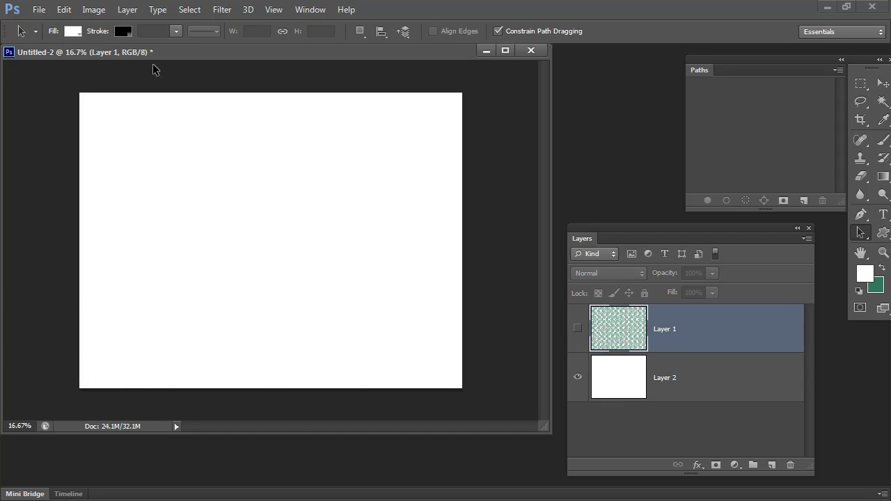
left_click(125, 10)
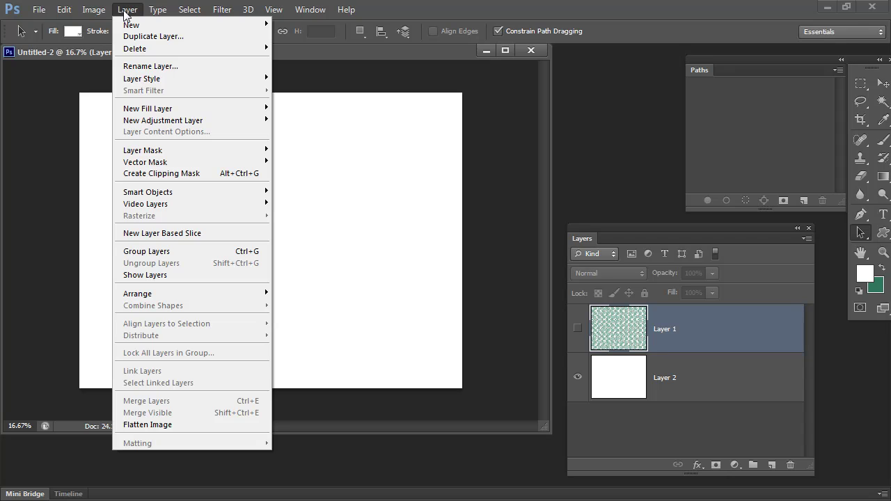
mouse_move(160, 111)
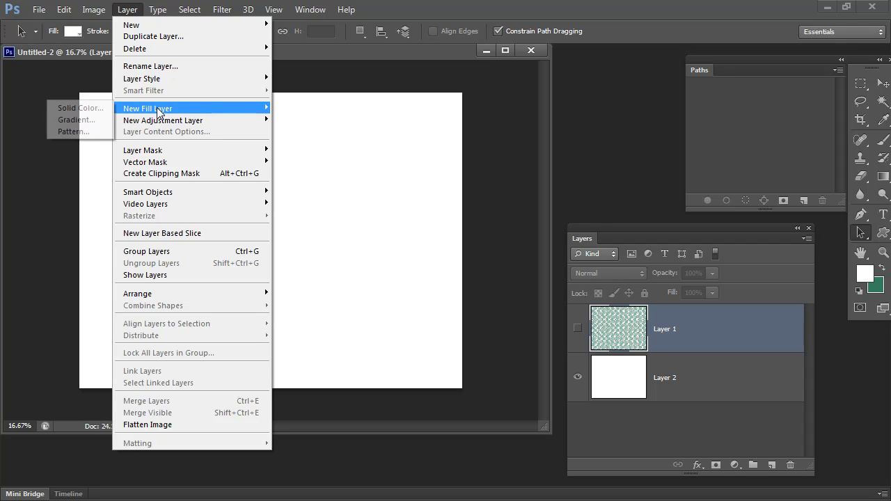
left_click(67, 132)
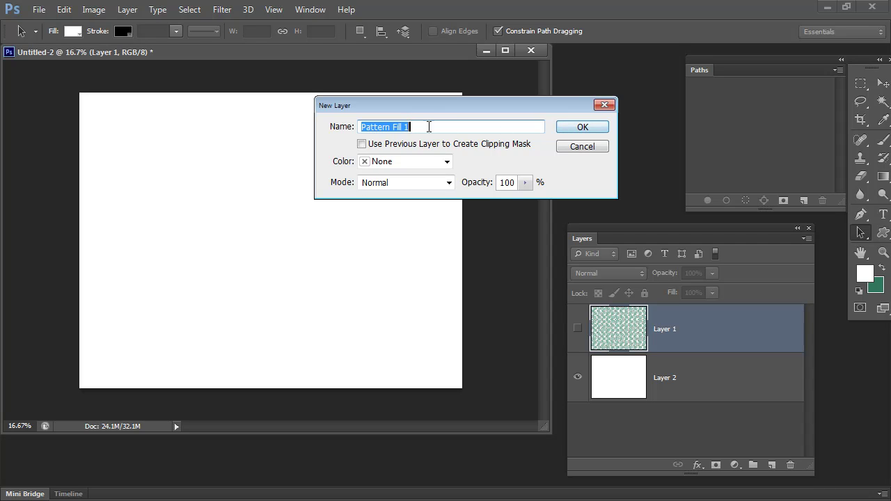
left_click(573, 128)
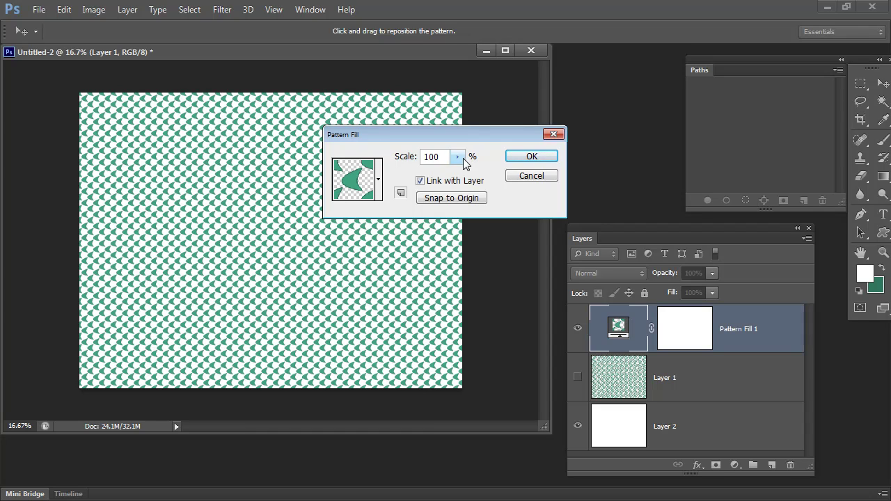
left_click_drag(406, 133, 413, 199)
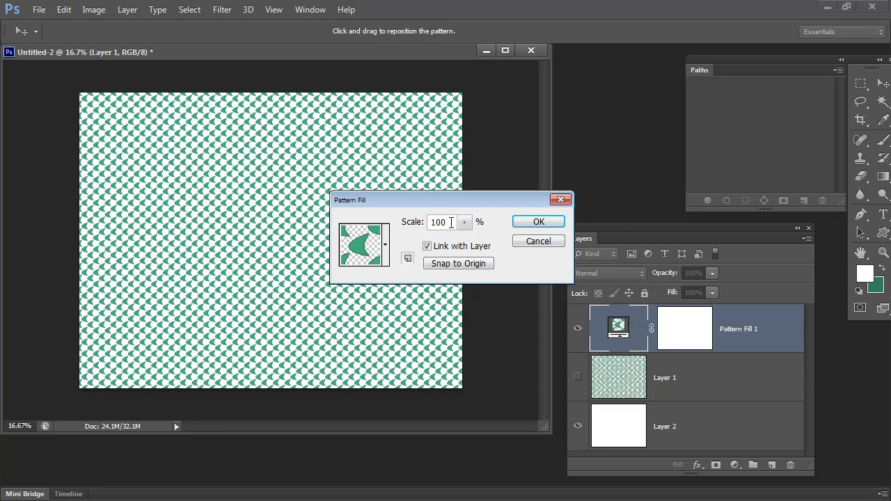
left_click(397, 222)
type("200")
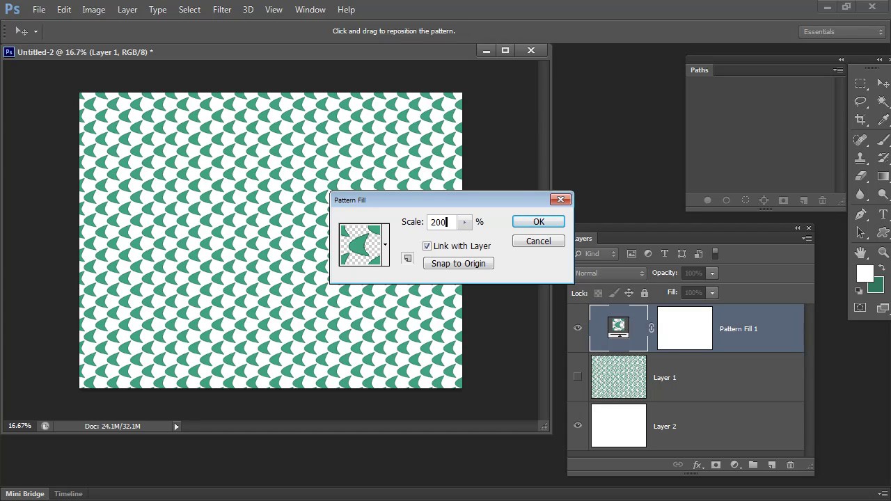
left_click(528, 228)
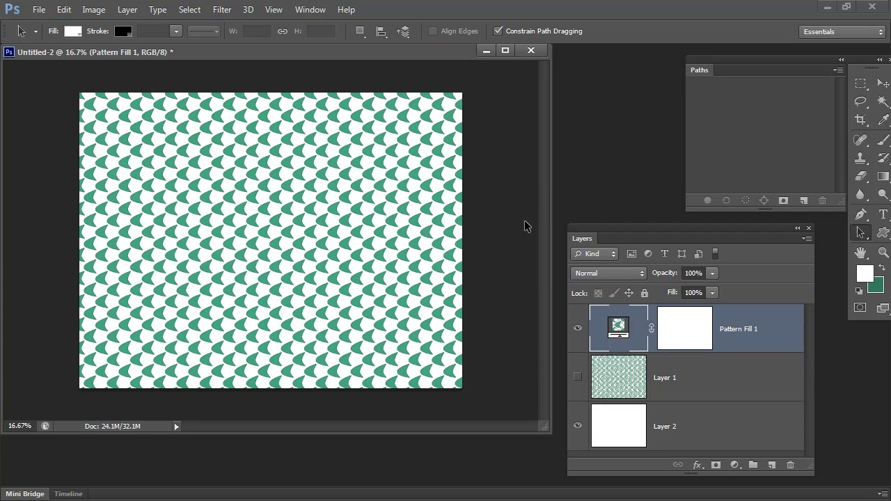
- Compare Pattern Fill 1 with Layer 1's smaller pattern, leaving Layer 1 hidden
left_click(577, 330)
left_click(577, 378)
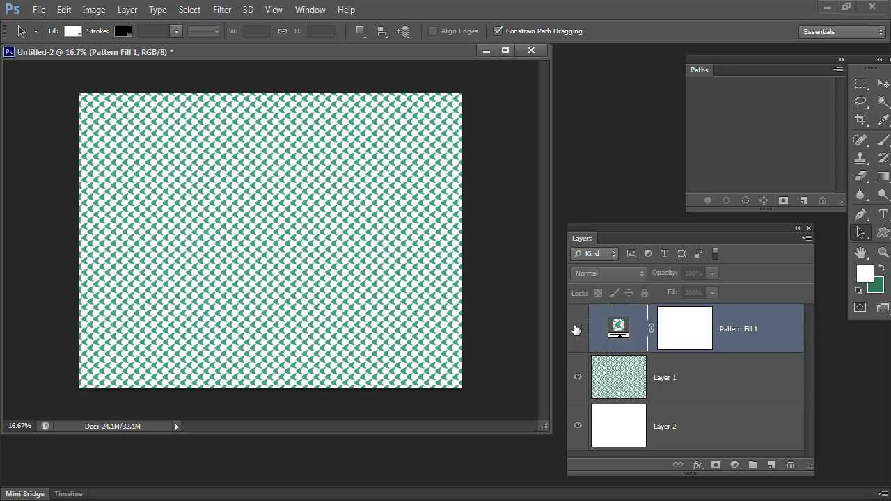
left_click(577, 329)
left_click(577, 377)
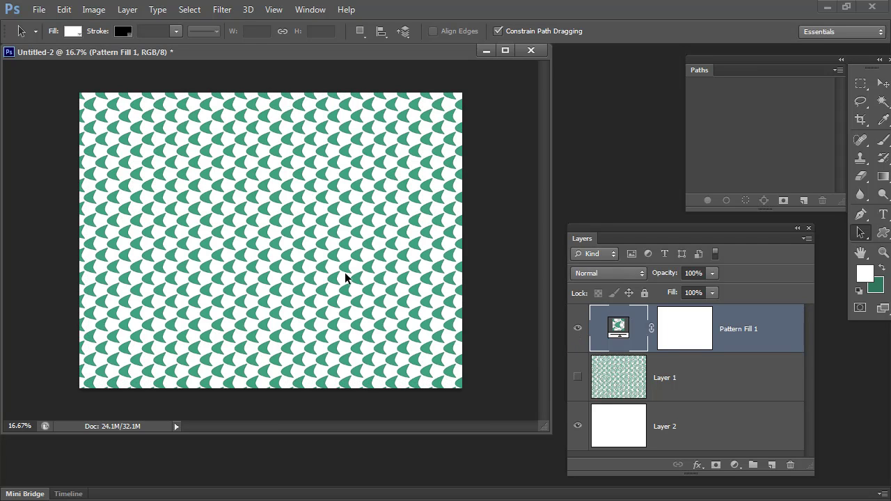